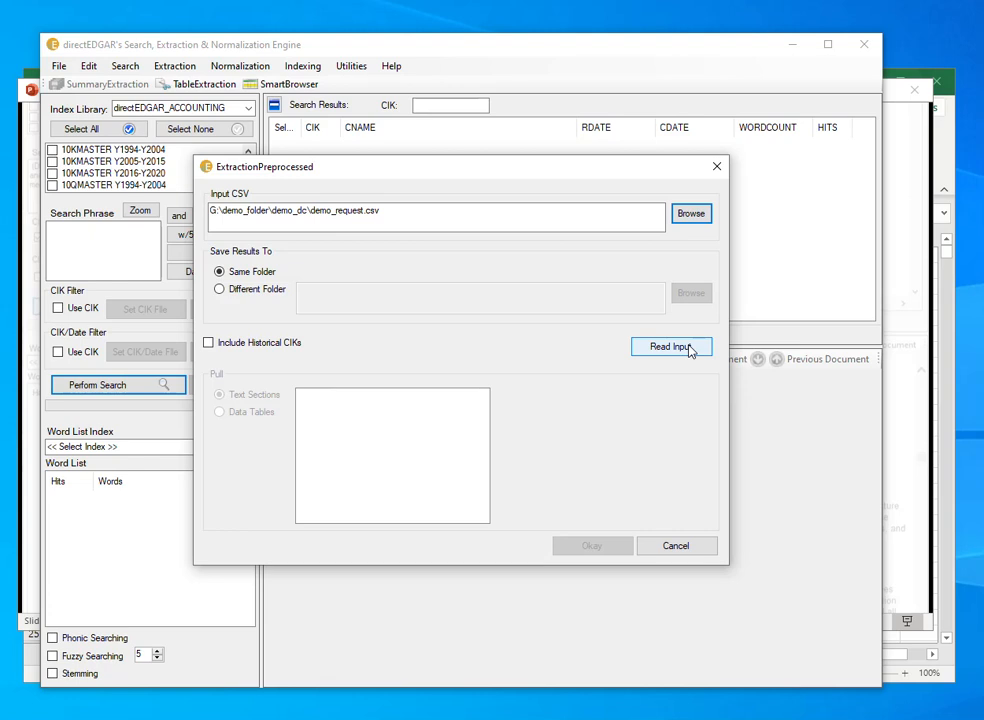
# Read the demo_request.csv input and run the preprocessed extraction for the DIRECTOR_COMPENSATION data table, saving to the same folder.
pyautogui.click(688, 347)
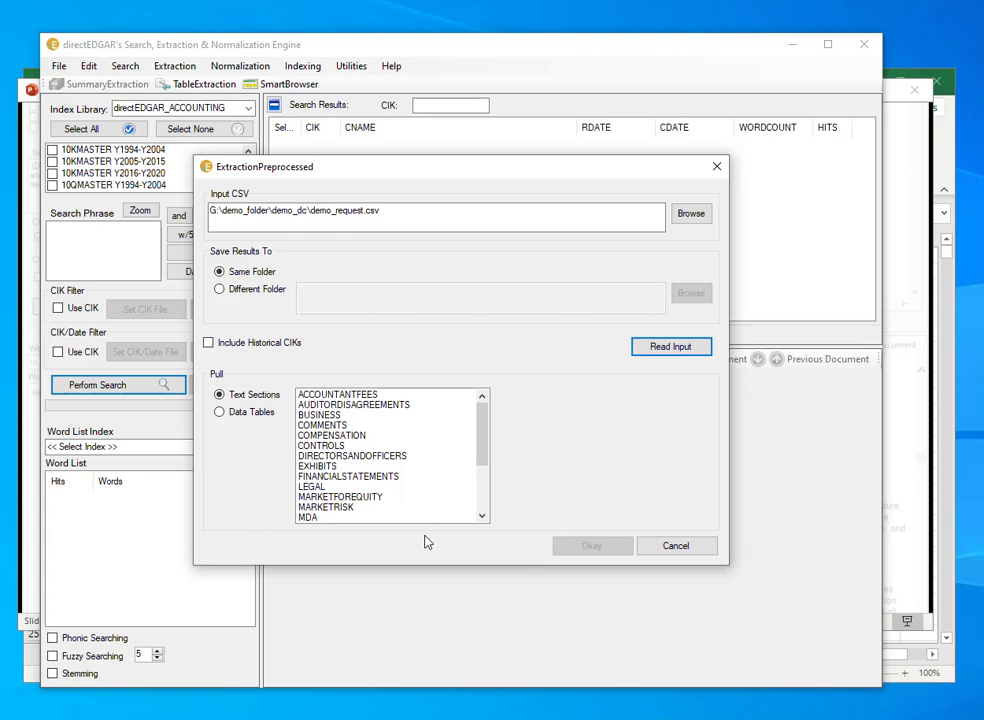
pyautogui.click(339, 518)
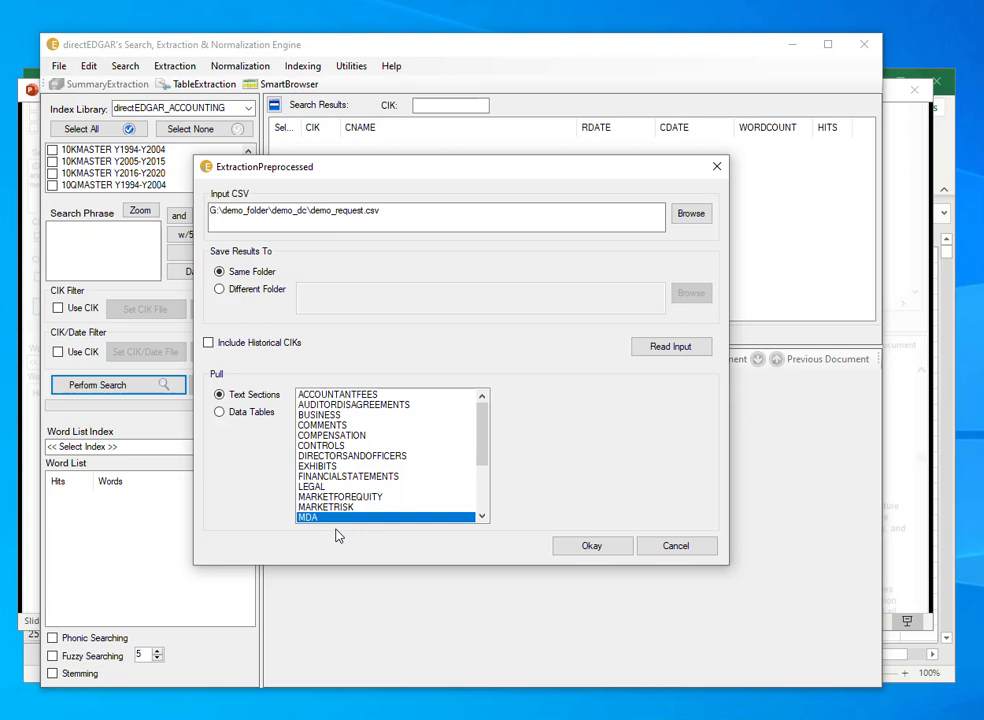
pyautogui.click(247, 417)
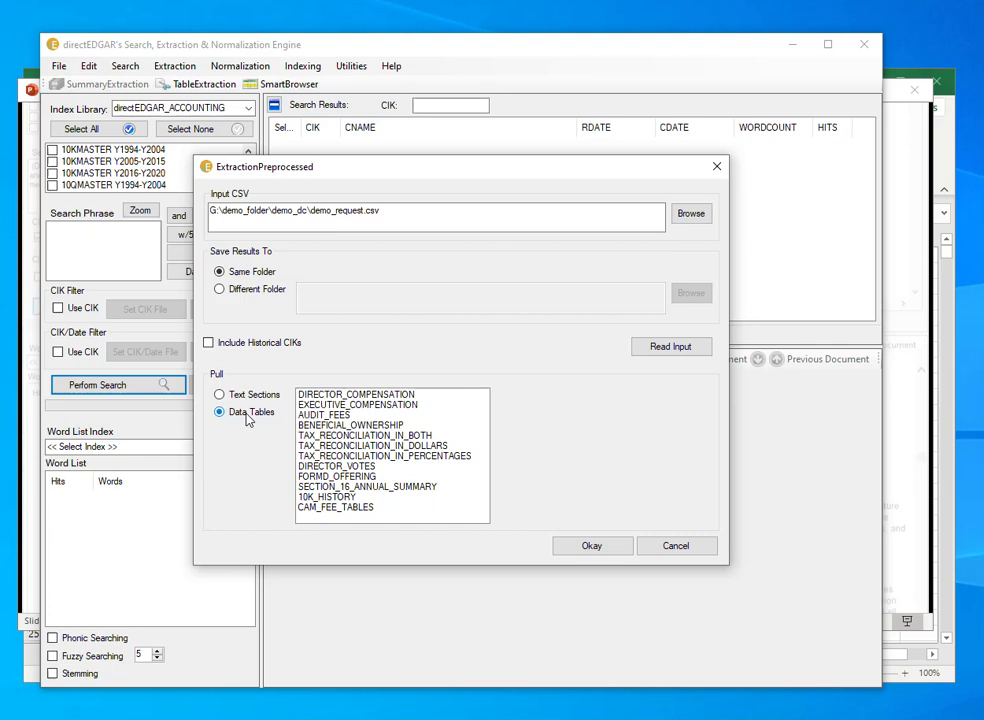
pyautogui.click(379, 397)
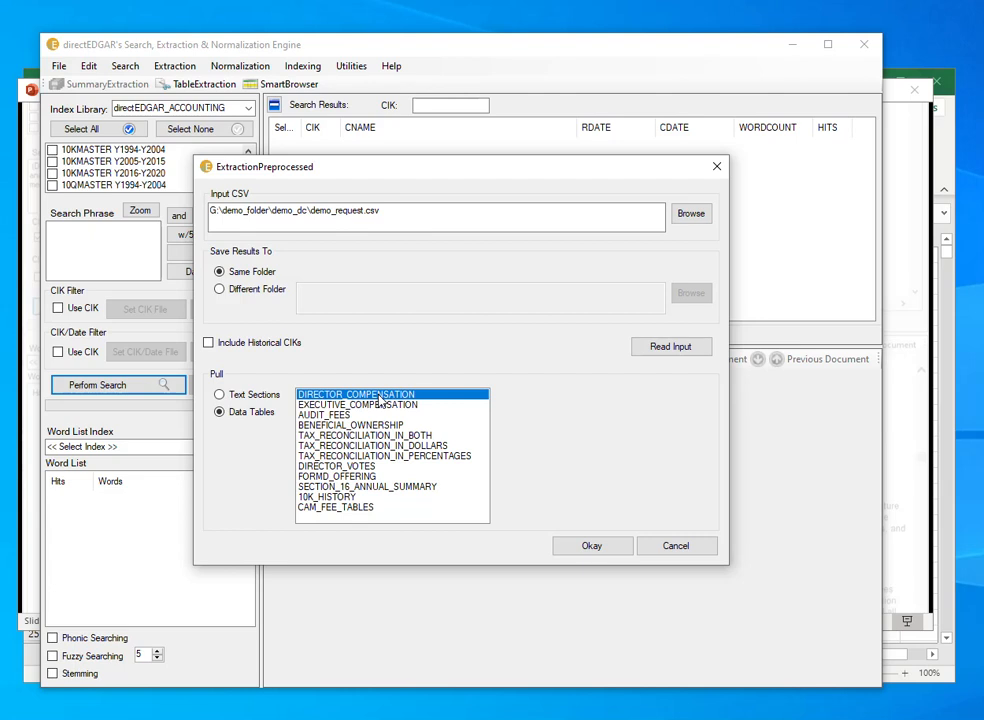
pyautogui.click(598, 553)
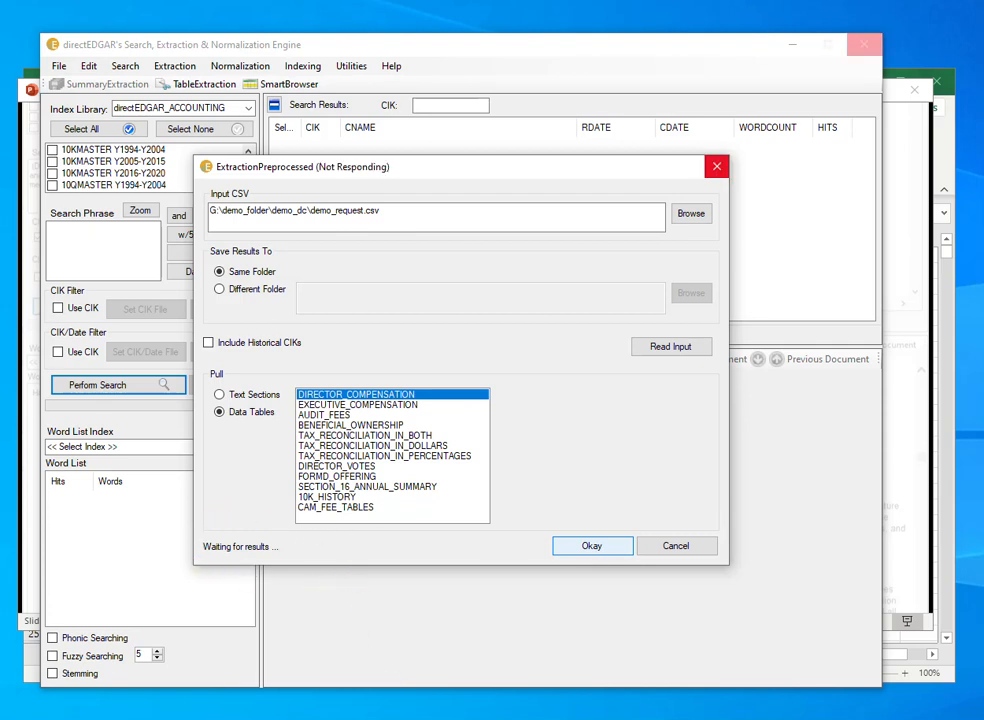
# Switch to the demo_full_set.xlsx workbook in Excel and view the missing_cik_year_pairs and demo_results sheets.
pyautogui.hotkey('alt', 'Tab')
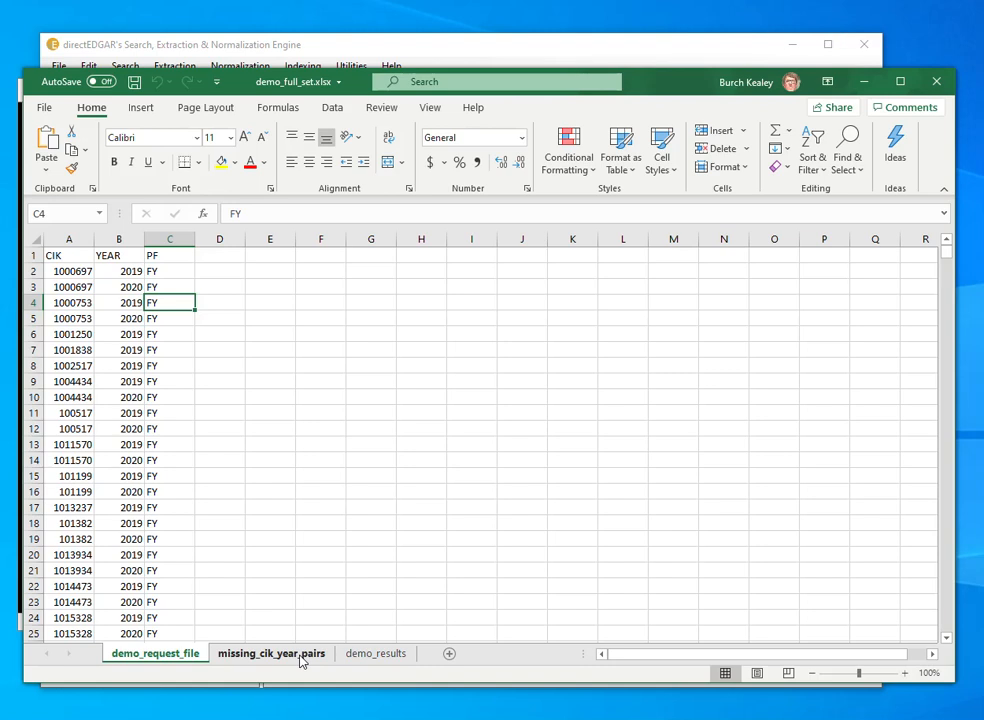
pyautogui.click(301, 656)
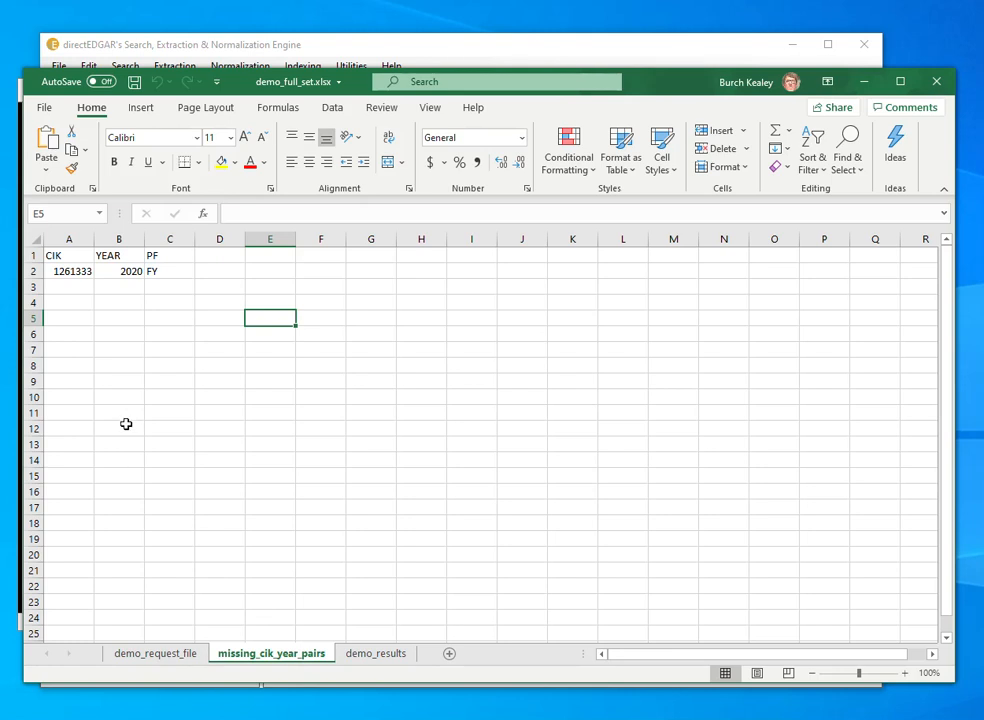
pyautogui.click(376, 655)
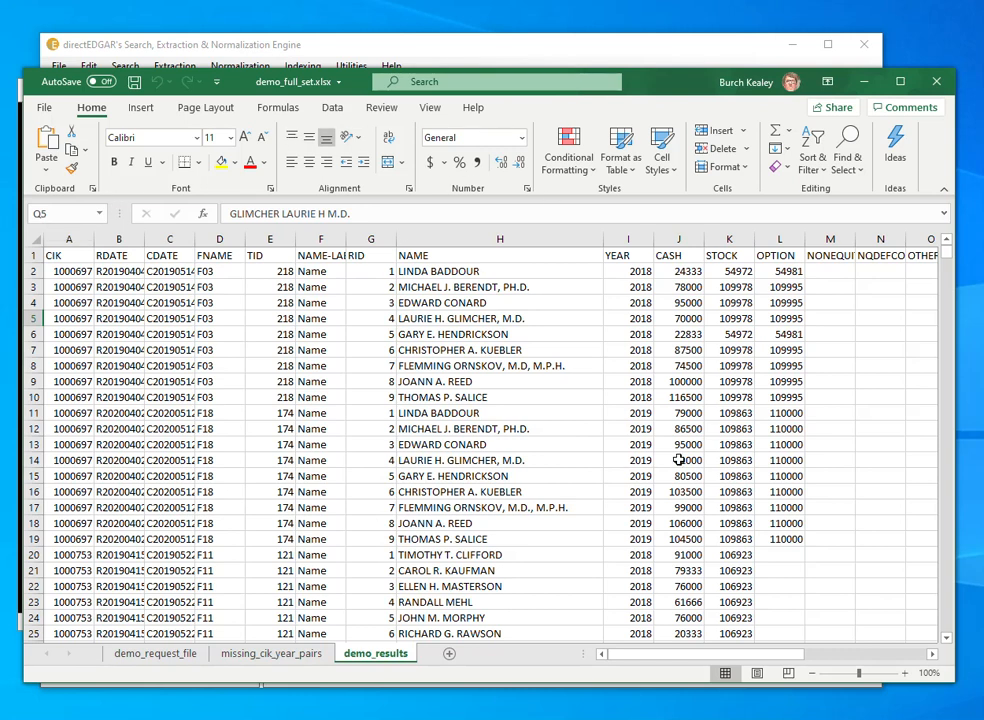
# Examine the compensation and person columns of the demo_results sheet, going through the headers from SEC-NAME to GENDER.
pyautogui.moveTo(697, 664); pyautogui.dragTo(868, 676)
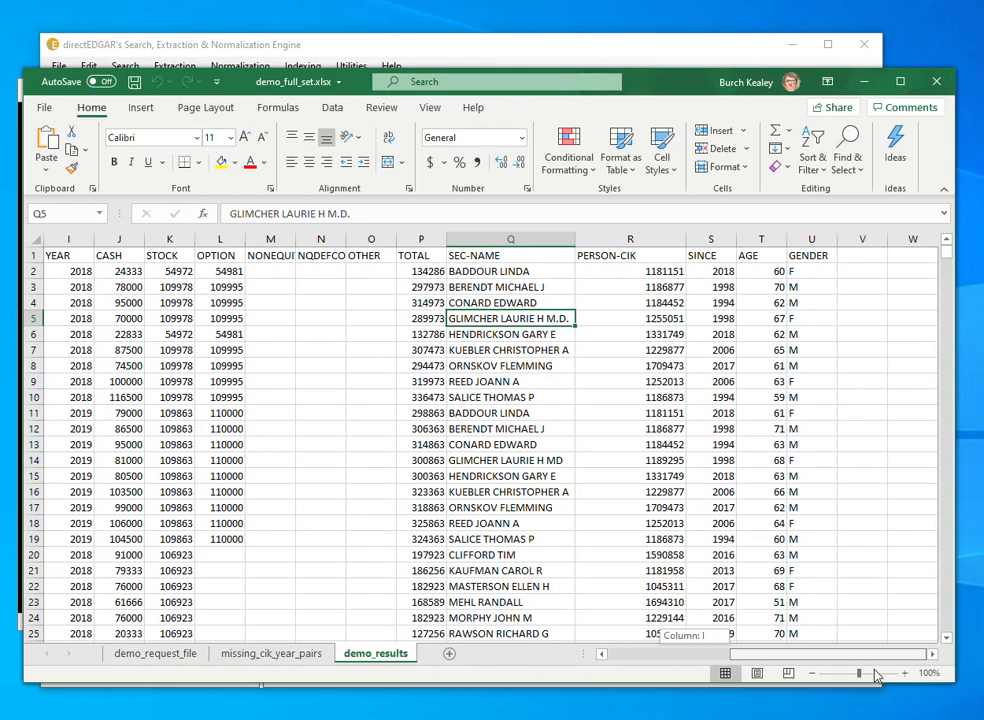
pyautogui.moveTo(874, 669); pyautogui.dragTo(875, 670)
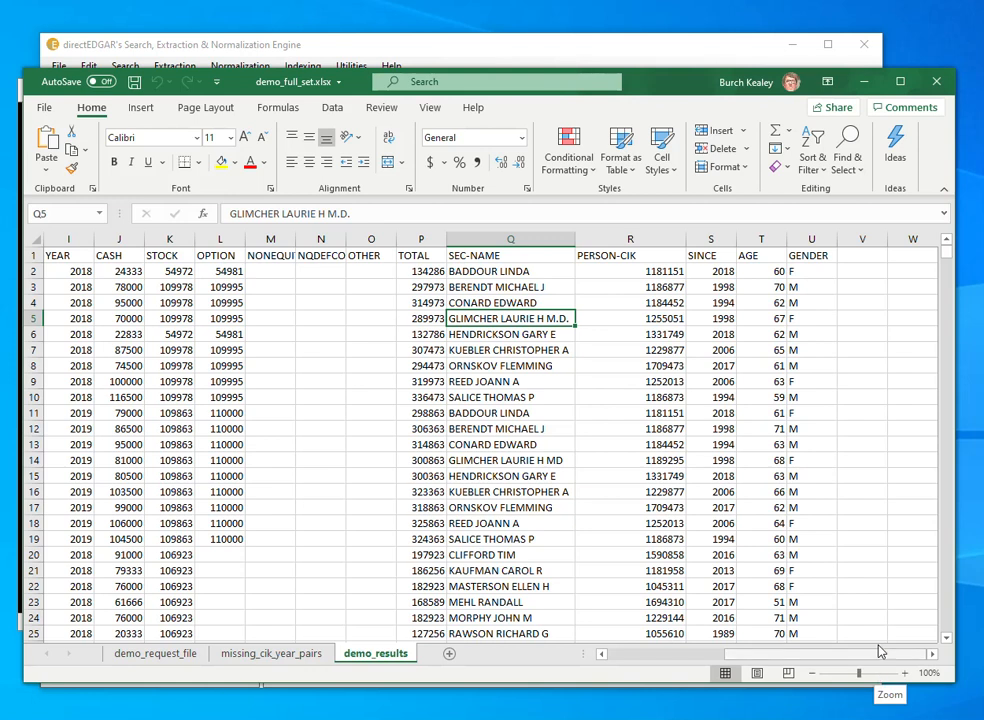
pyautogui.click(529, 260)
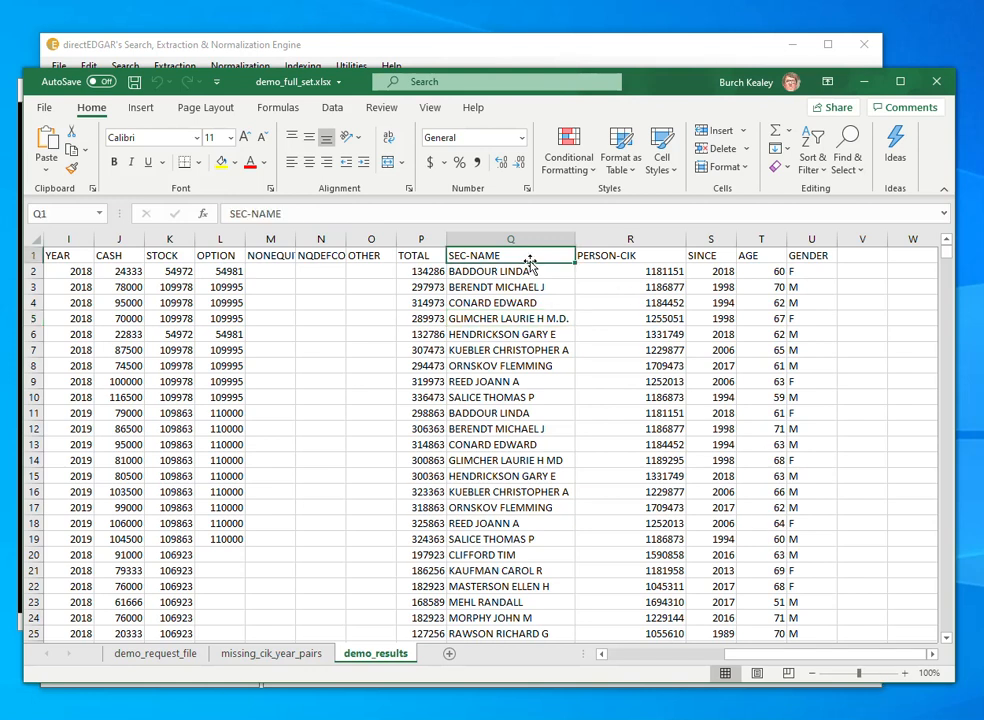
pyautogui.click(600, 259)
pyautogui.press('Right')
pyautogui.press('Right')
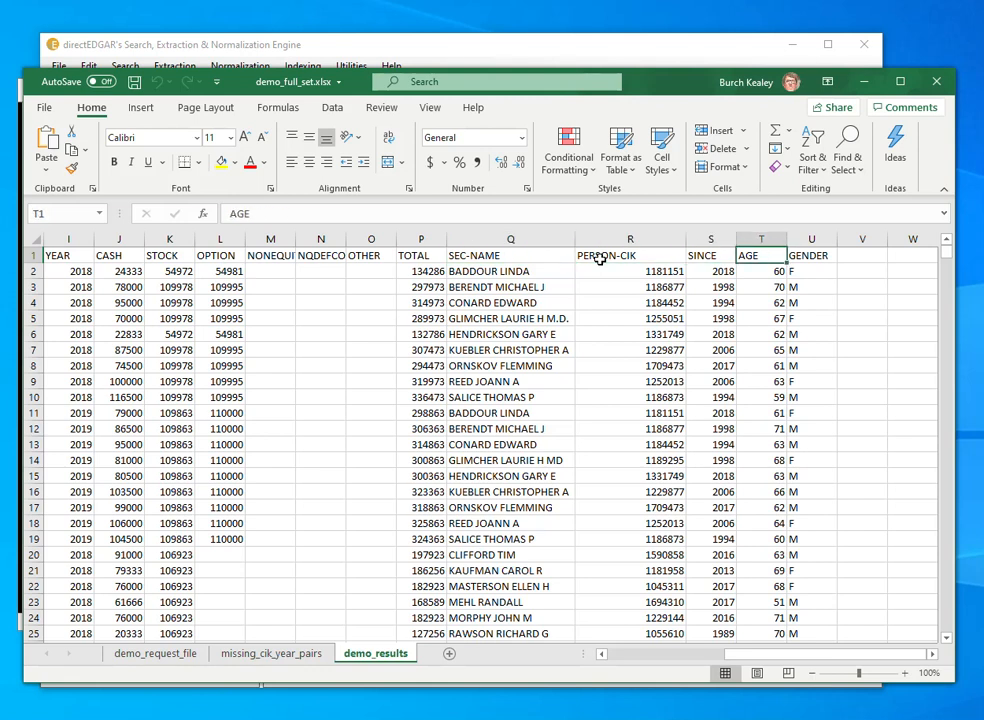
pyautogui.press('Right')
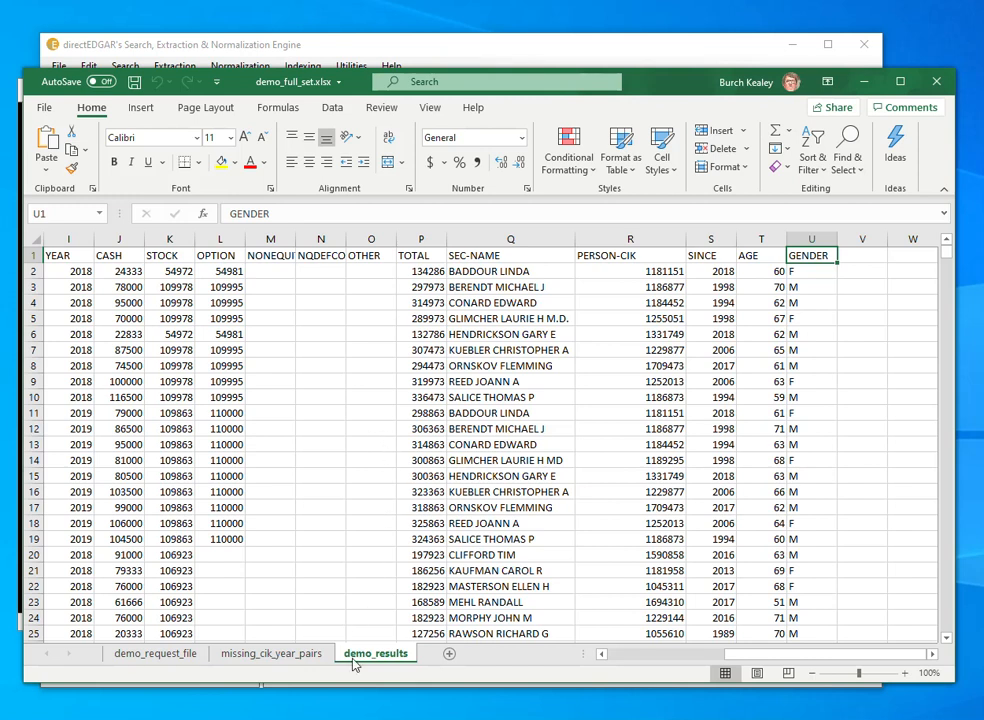
# Switch to the demo_dc folder in File Explorer and select the source_files folder among the extraction output.
pyautogui.moveTo(329, 719)
pyautogui.click(130, 717)
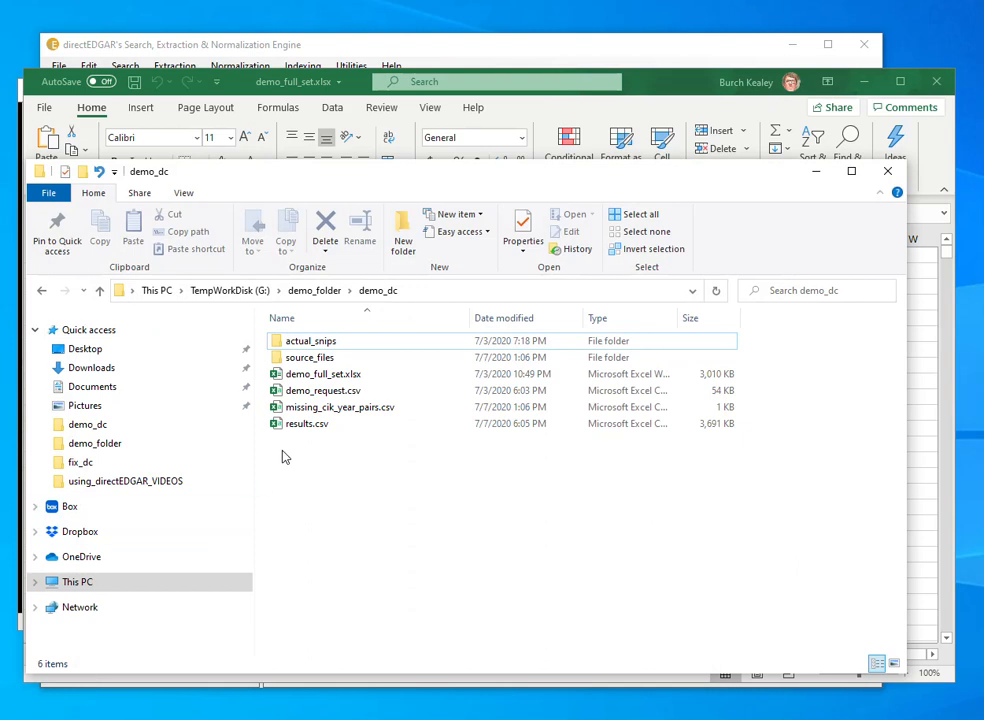
pyautogui.click(321, 366)
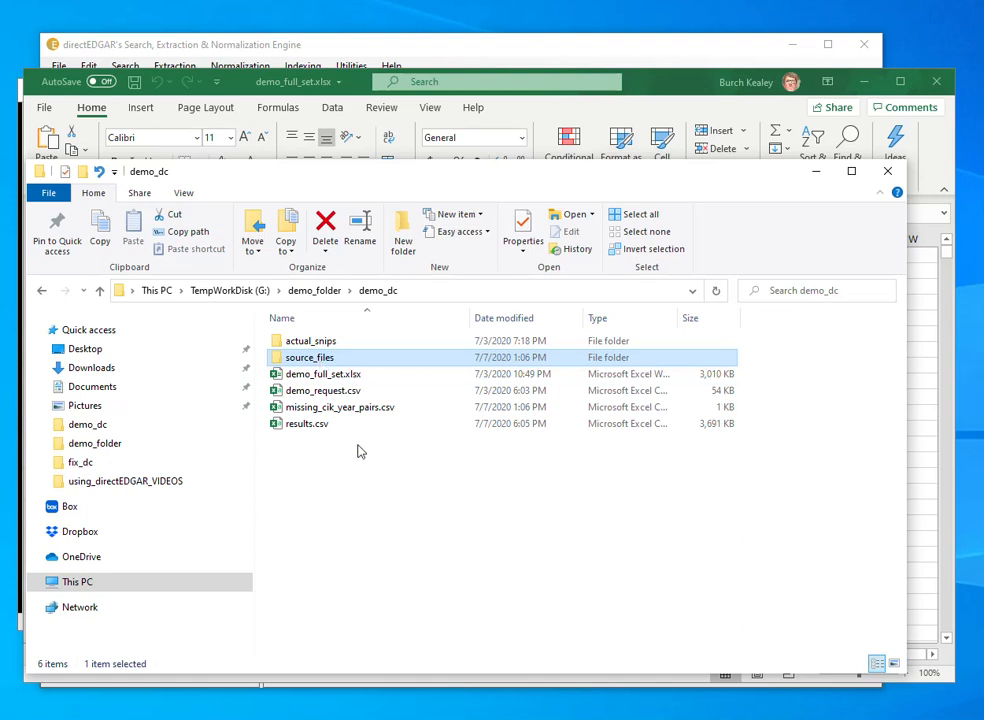
# Bring up the extraction's Results Complete message and dismiss it to return to directEDGAR.
pyautogui.click(329, 719)
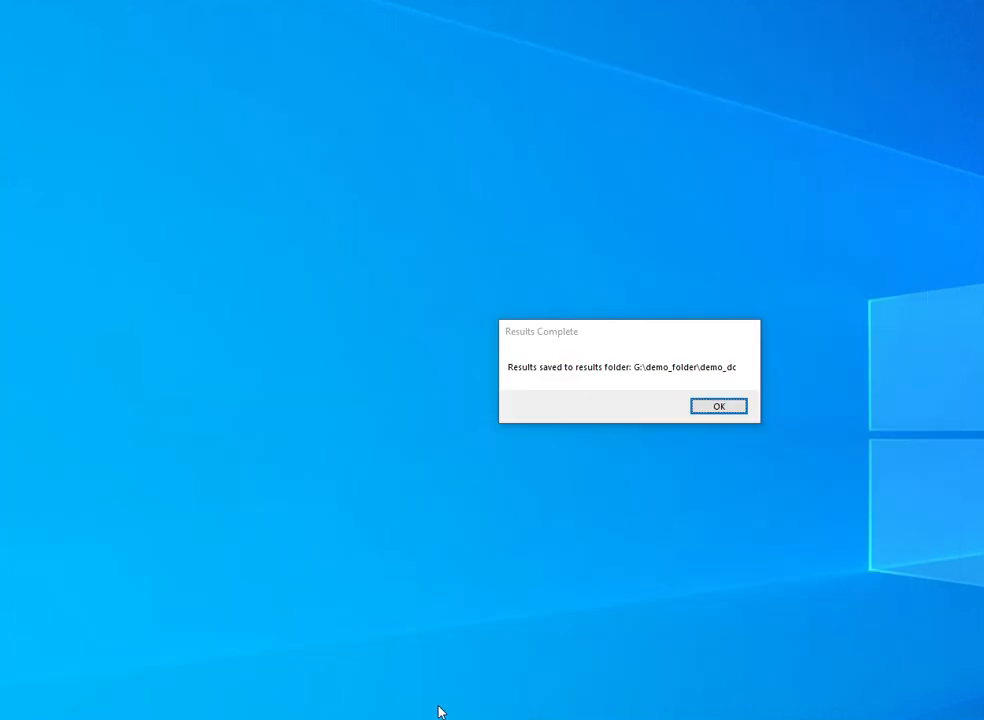
pyautogui.click(439, 709)
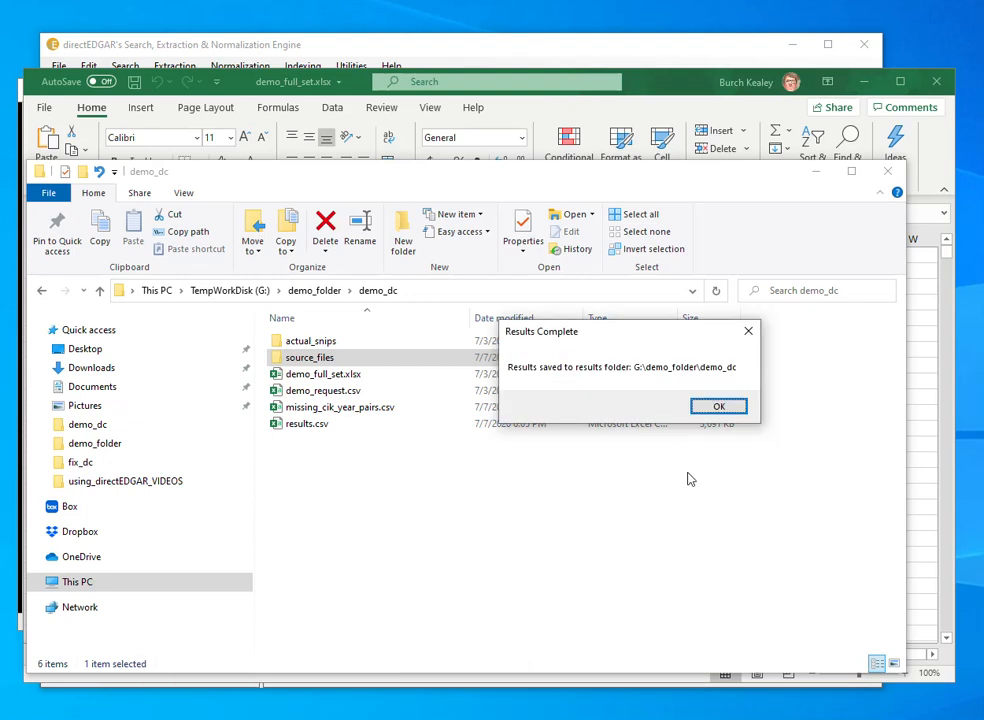
pyautogui.click(741, 409)
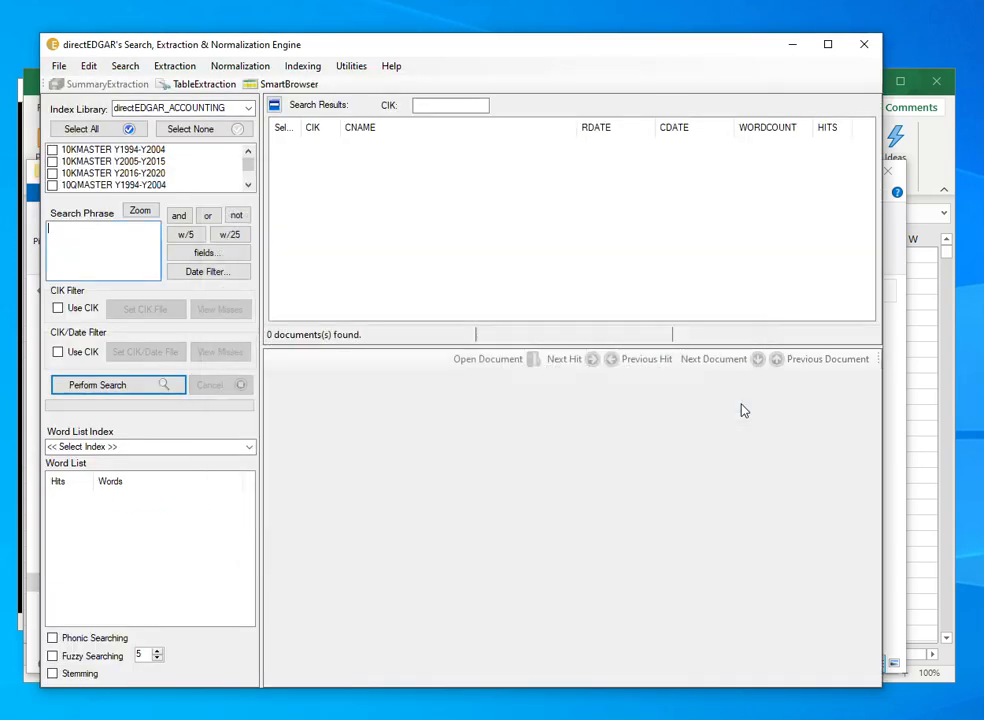
# Review the first extracted source tables, for CIK 1800 and the first CIK 2488 filing, in SmartBrowser and close it.
pyautogui.click(283, 84)
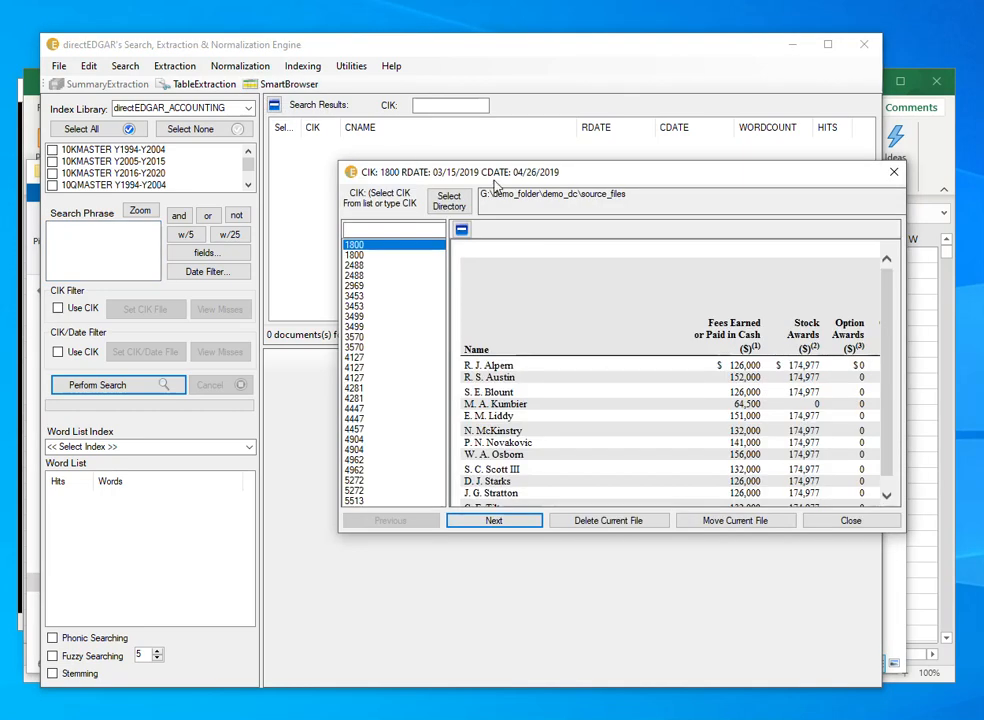
pyautogui.moveTo(609, 177); pyautogui.dragTo(447, 167)
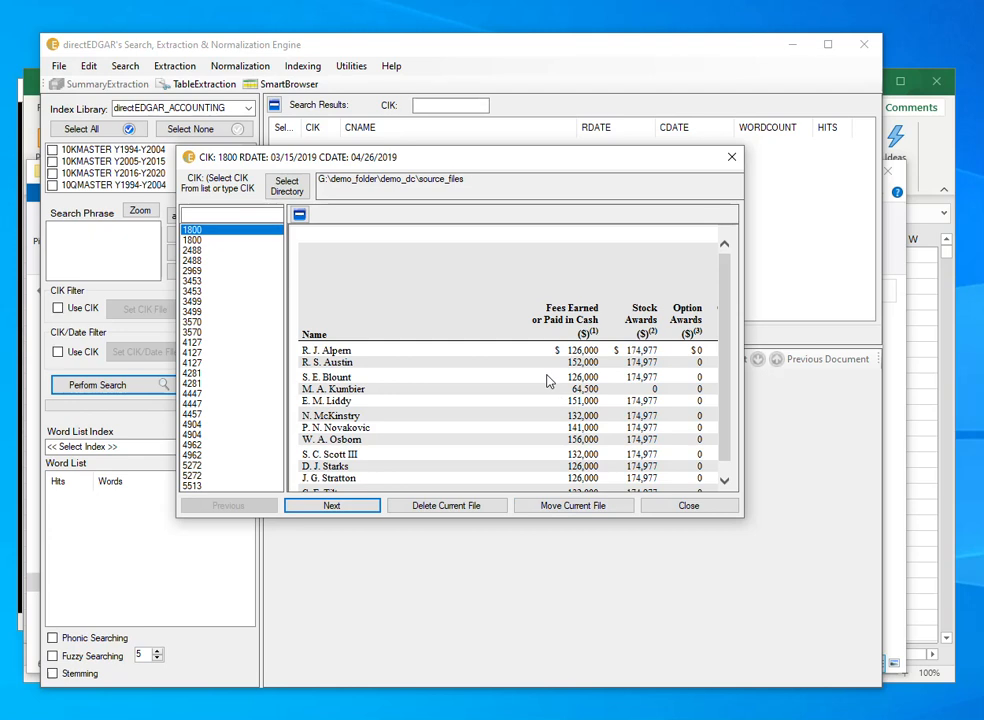
pyautogui.click(331, 505)
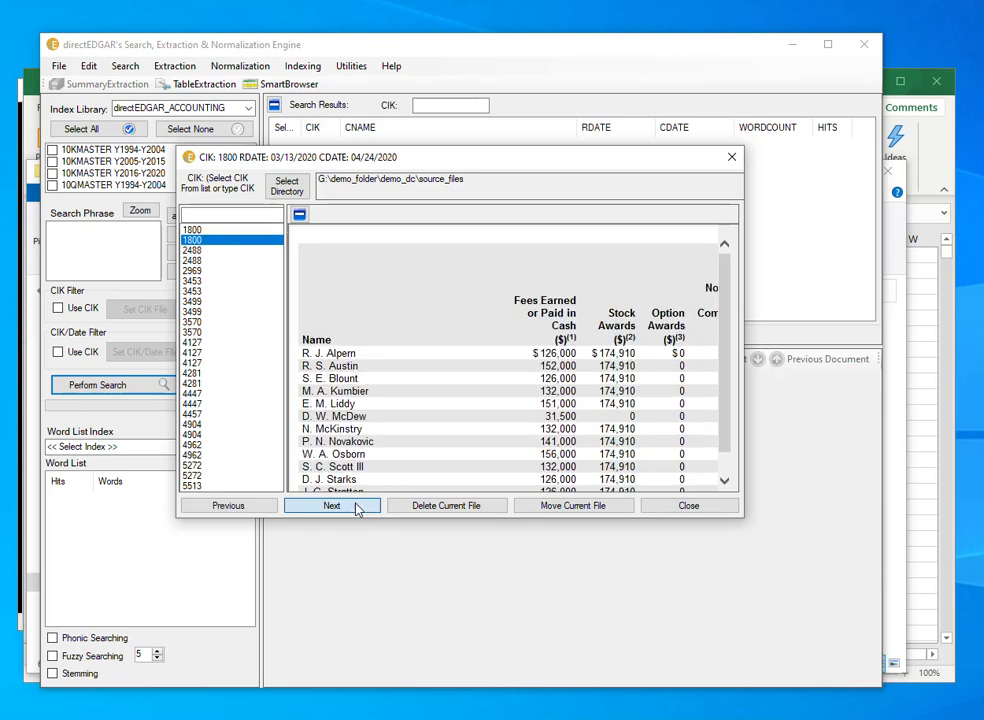
pyautogui.click(357, 508)
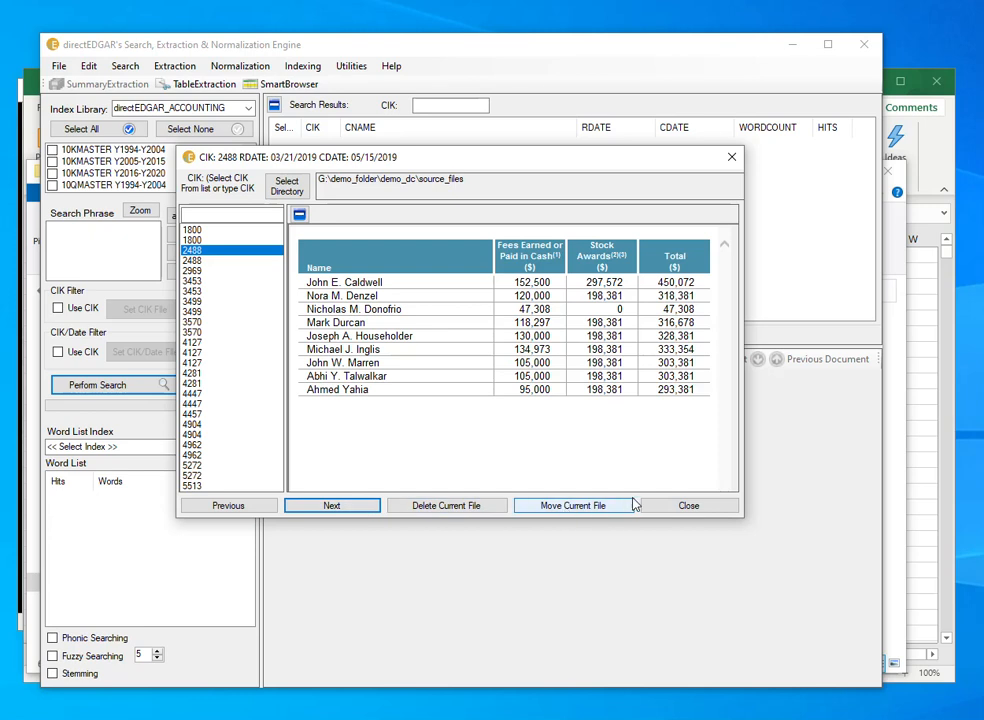
pyautogui.click(681, 510)
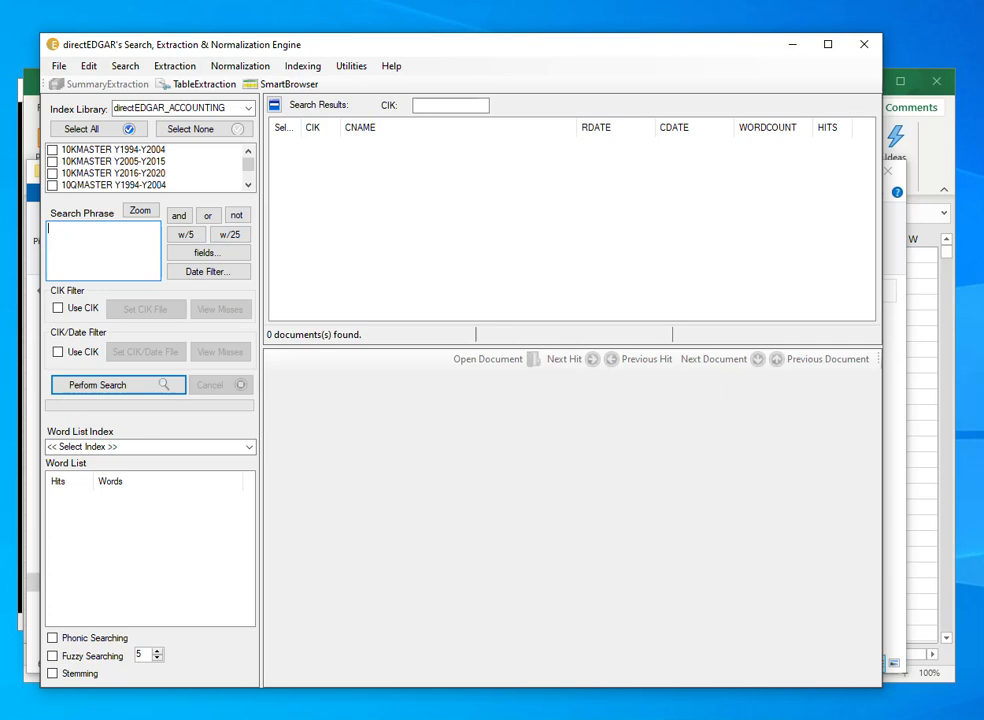
# Look through the source_files folder in File Explorer and view the page 52988-R20191204-C20200114-F75-138.htm in Chrome.
pyautogui.hotkey('alt', 'Tab')
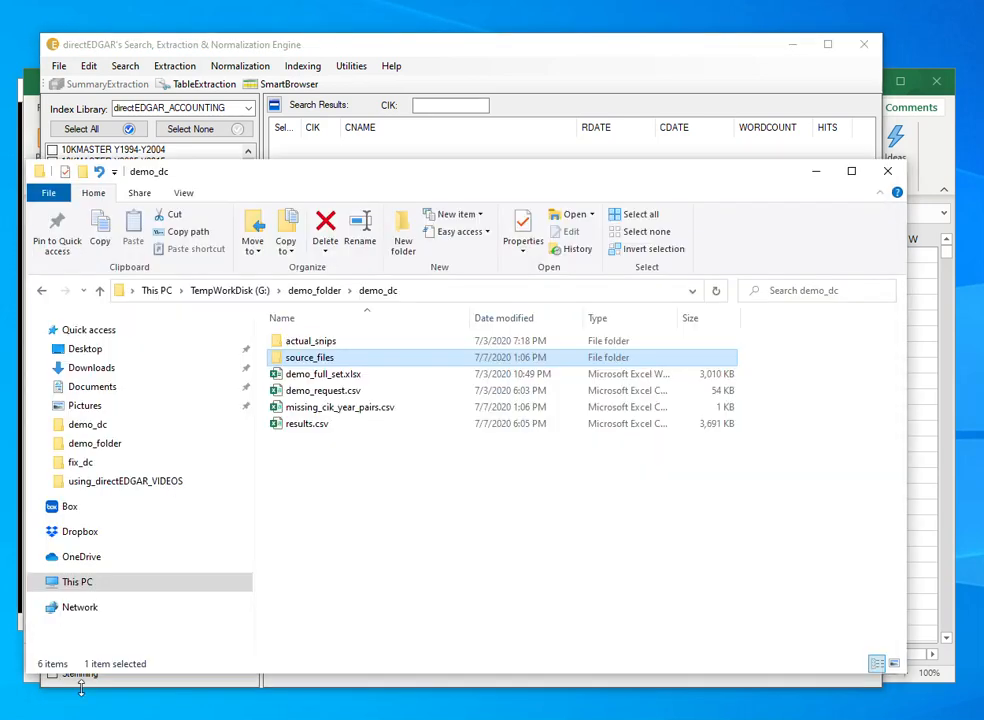
pyautogui.doubleClick(352, 362)
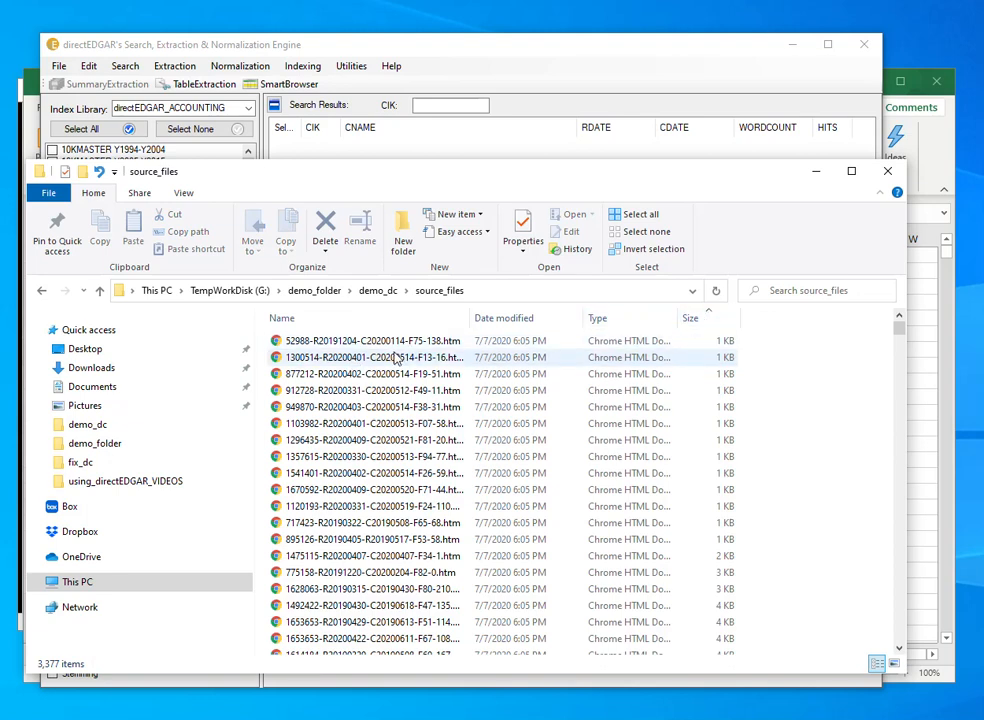
pyautogui.click(394, 358)
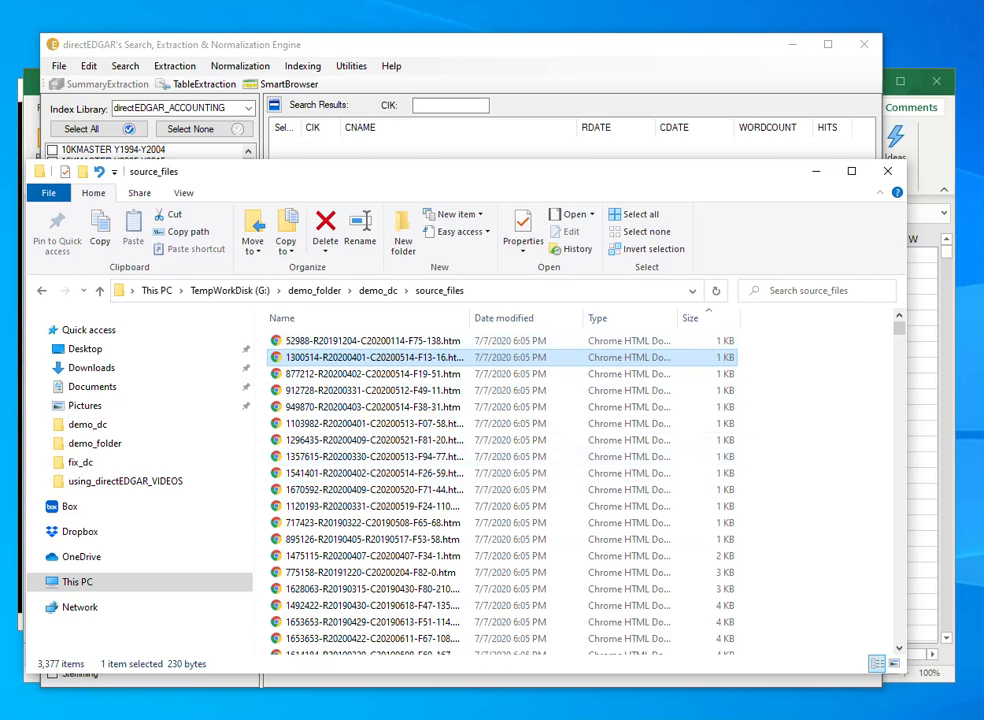
pyautogui.click(213, 717)
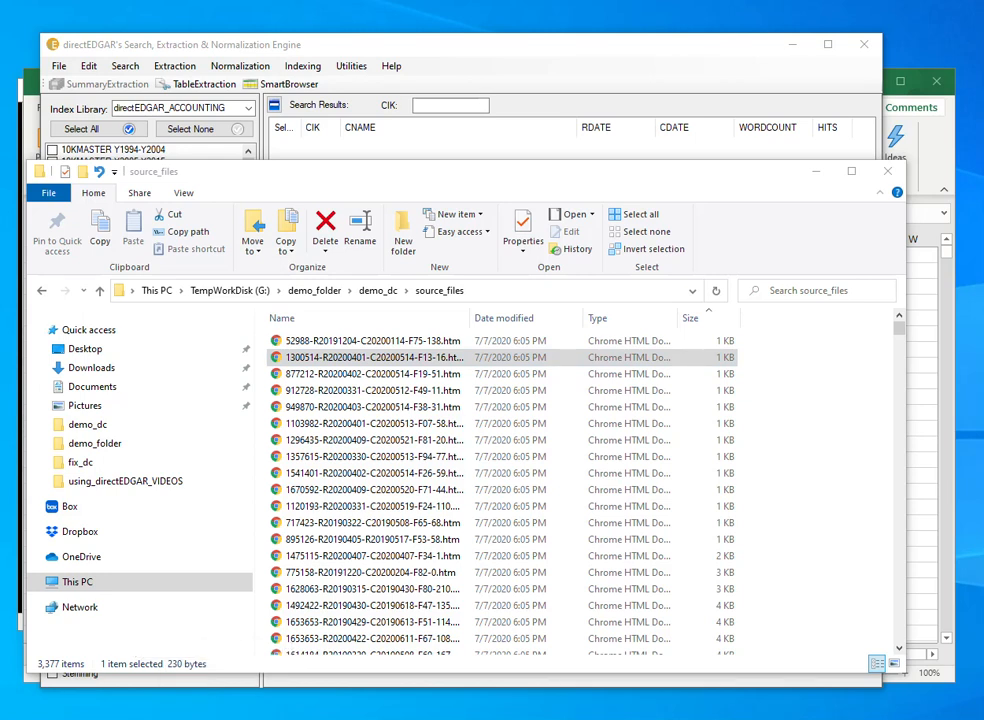
pyautogui.click(200, 717)
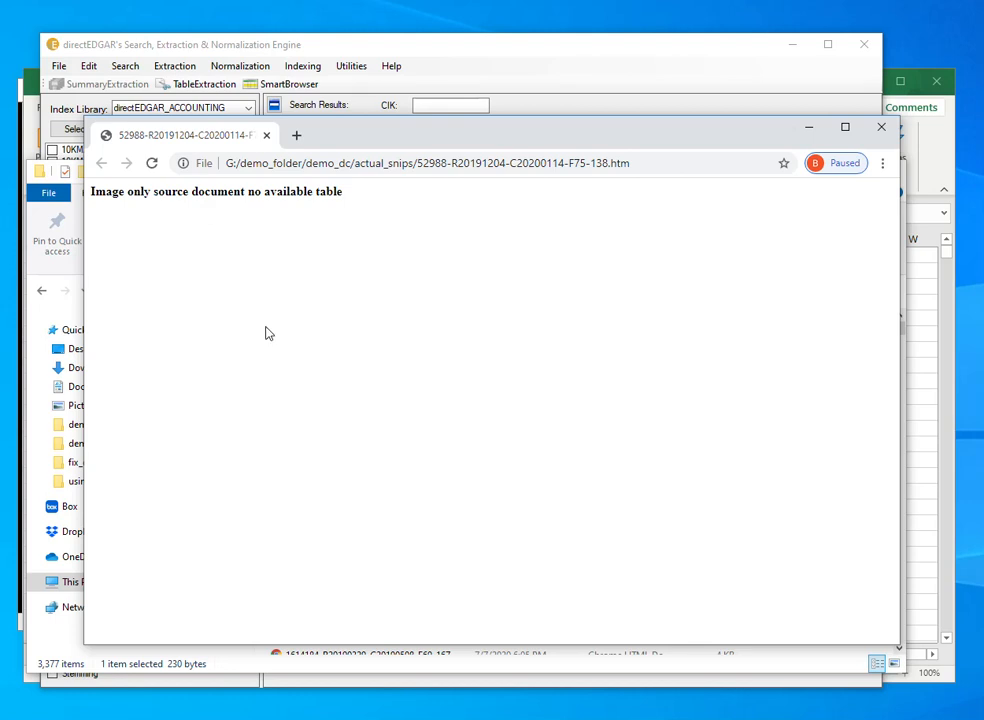
# Switch to the PowerPoint slide show and display the Results slide.
pyautogui.moveTo(290, 719)
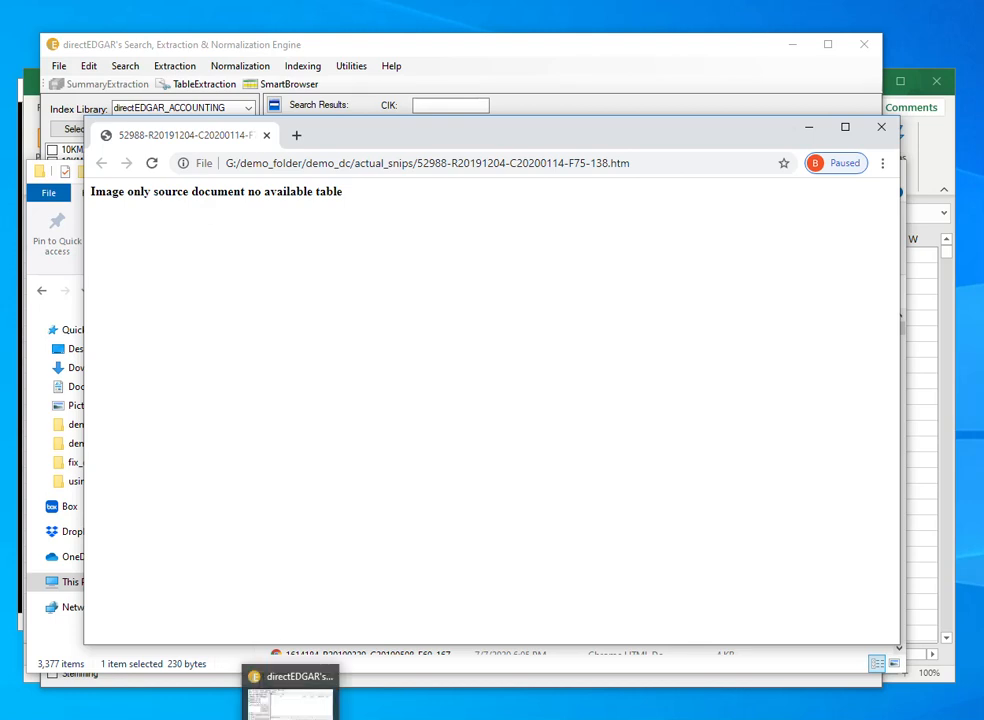
pyautogui.moveTo(252, 719)
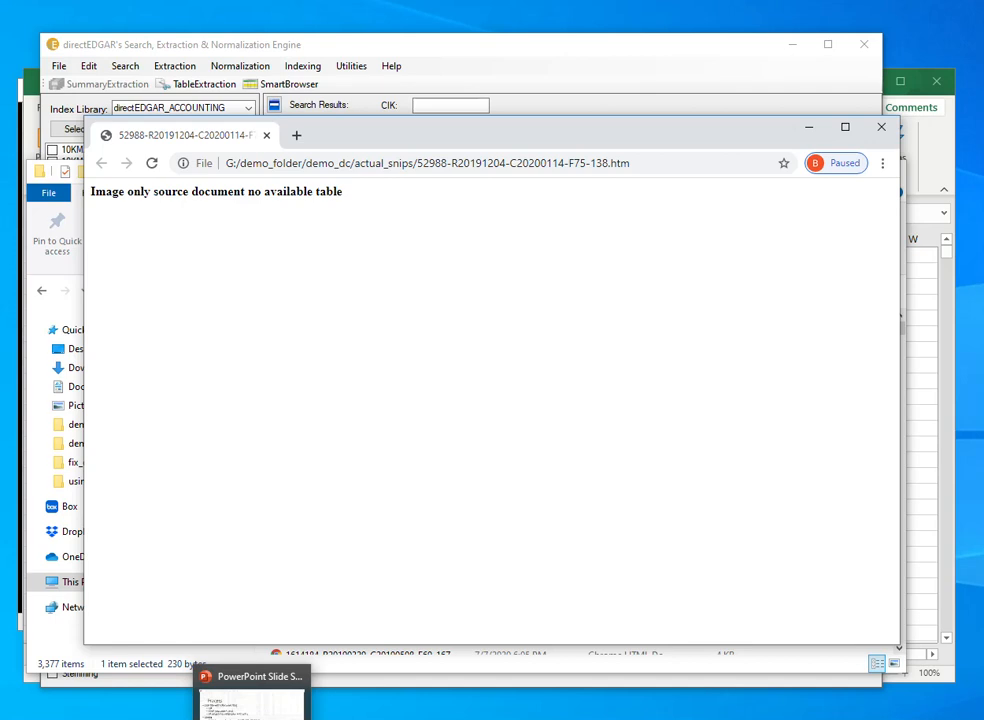
pyautogui.click(252, 719)
pyautogui.click(300, 415)
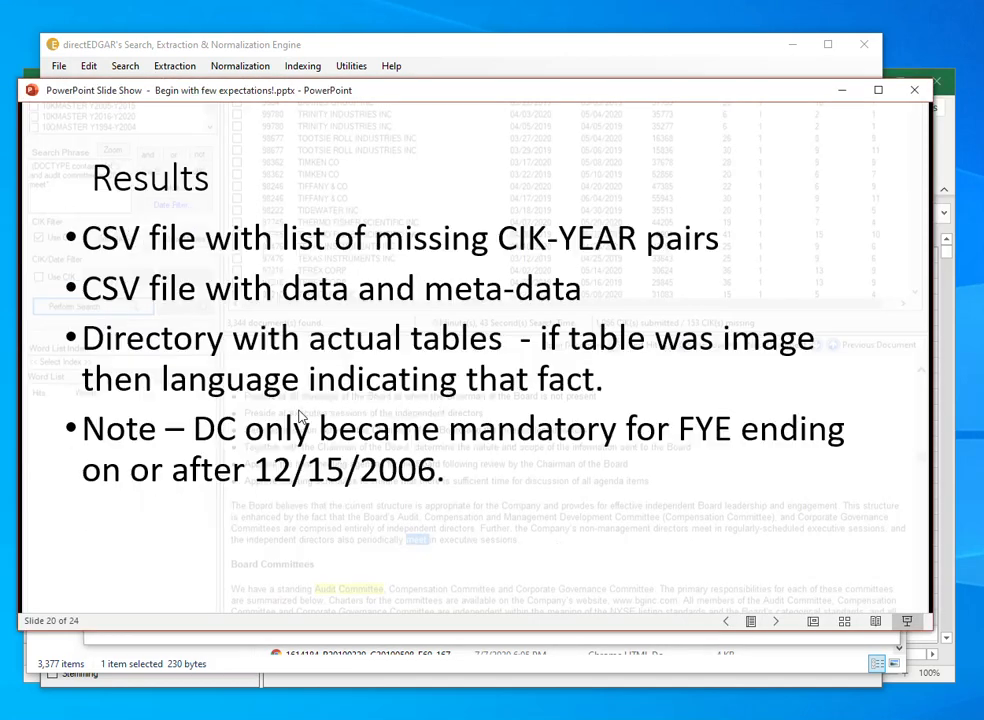